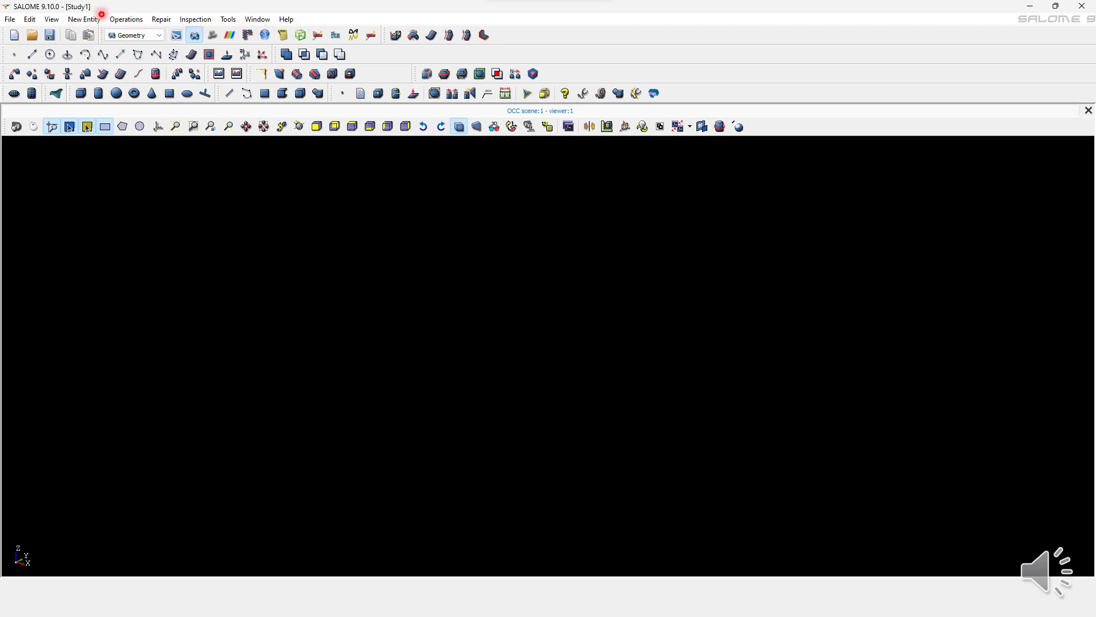
# Create a straight edge from Vertex_1 to Vertex_2.
pyautogui.click(101, 15)
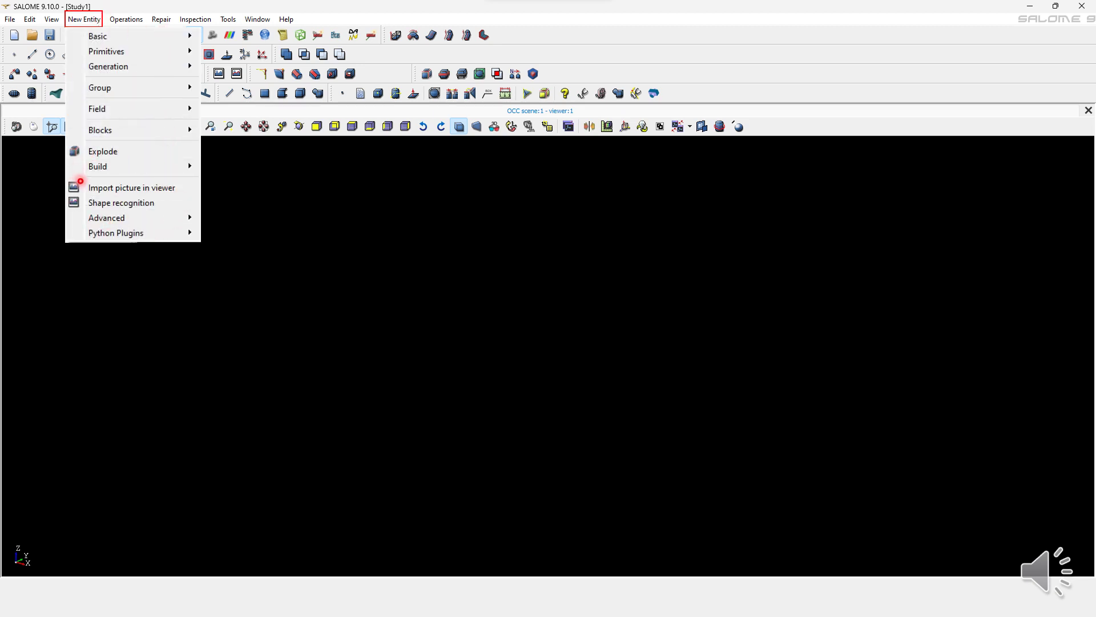
pyautogui.moveTo(181, 177)
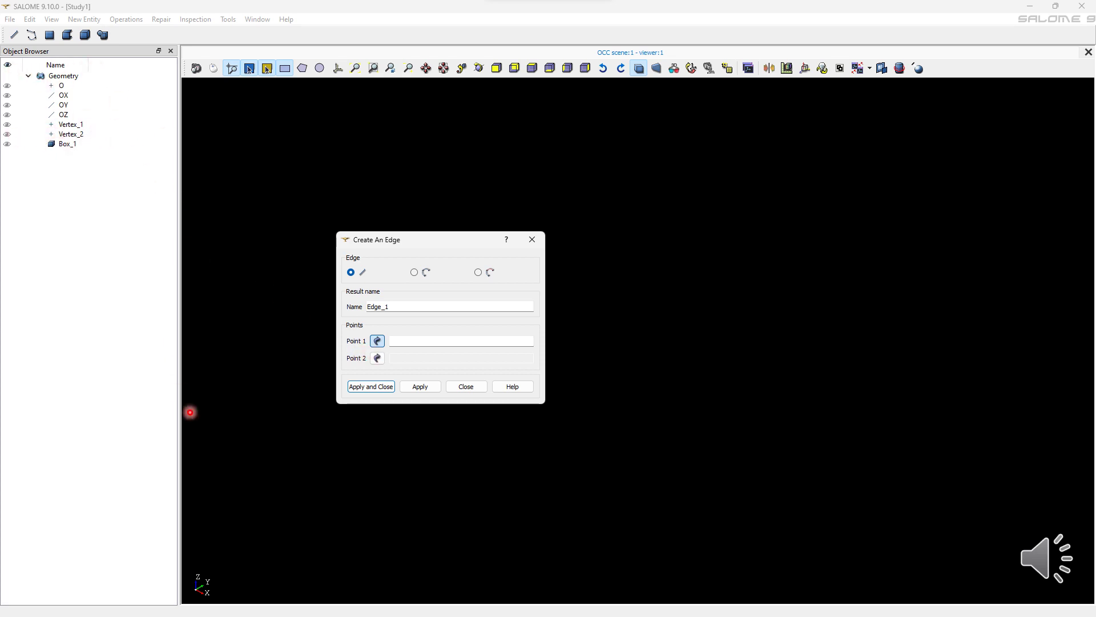
pyautogui.click(638, 340)
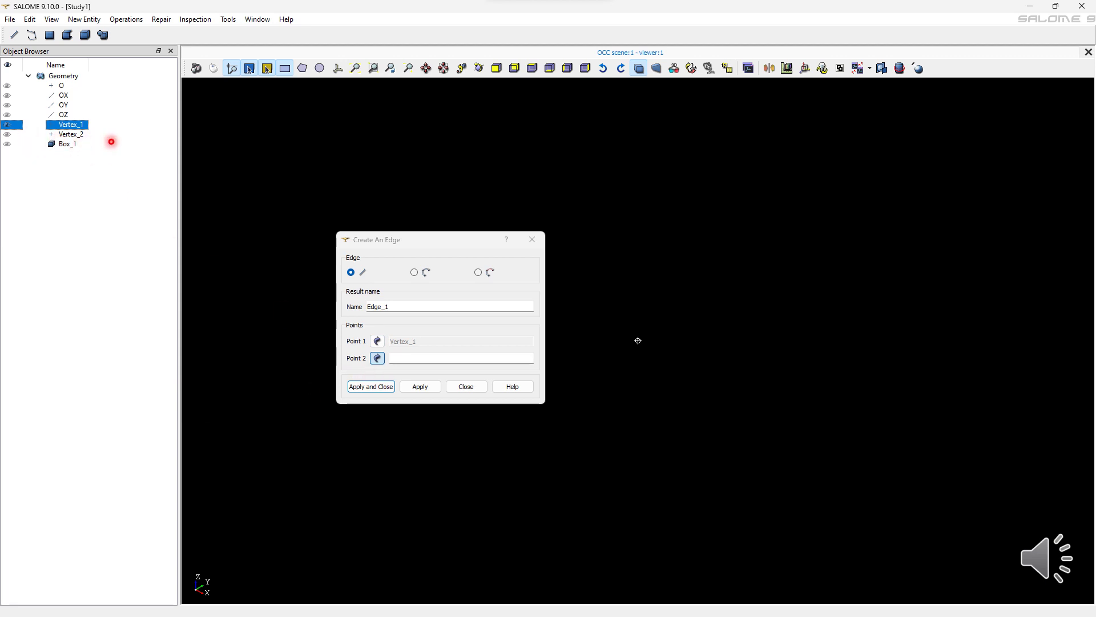
pyautogui.click(111, 138)
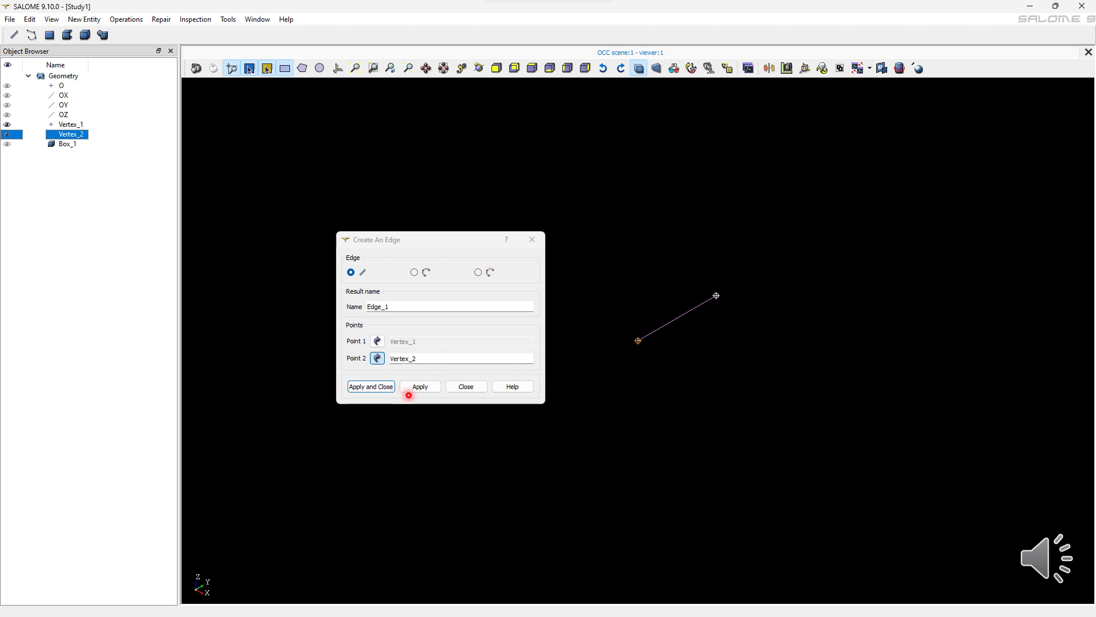
pyautogui.click(429, 386)
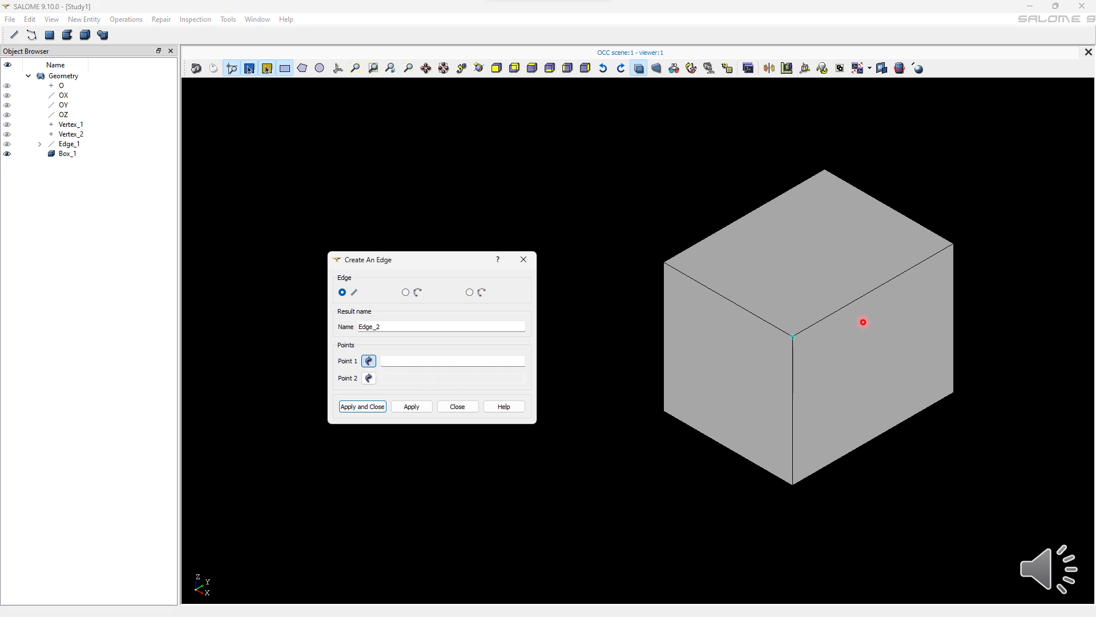
# Create an edge between vertices 16 and 17 of Box_1, and another edge from Wire_2 with linear tolerance 1e-07 and angular tolerance 1e-12.
pyautogui.click(740, 354)
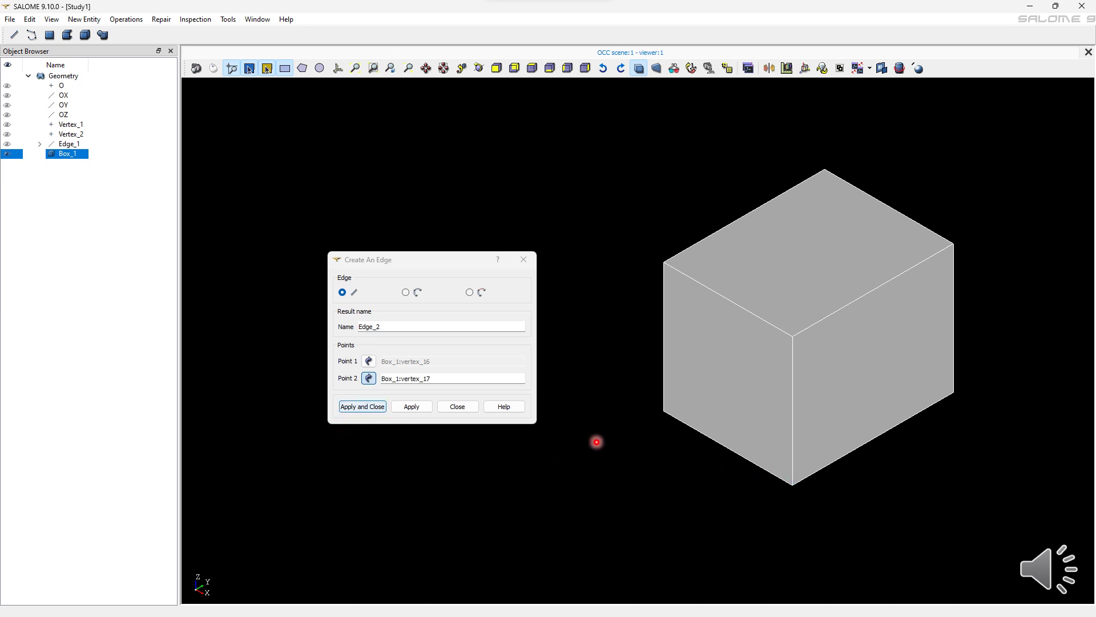
pyautogui.press('Return')
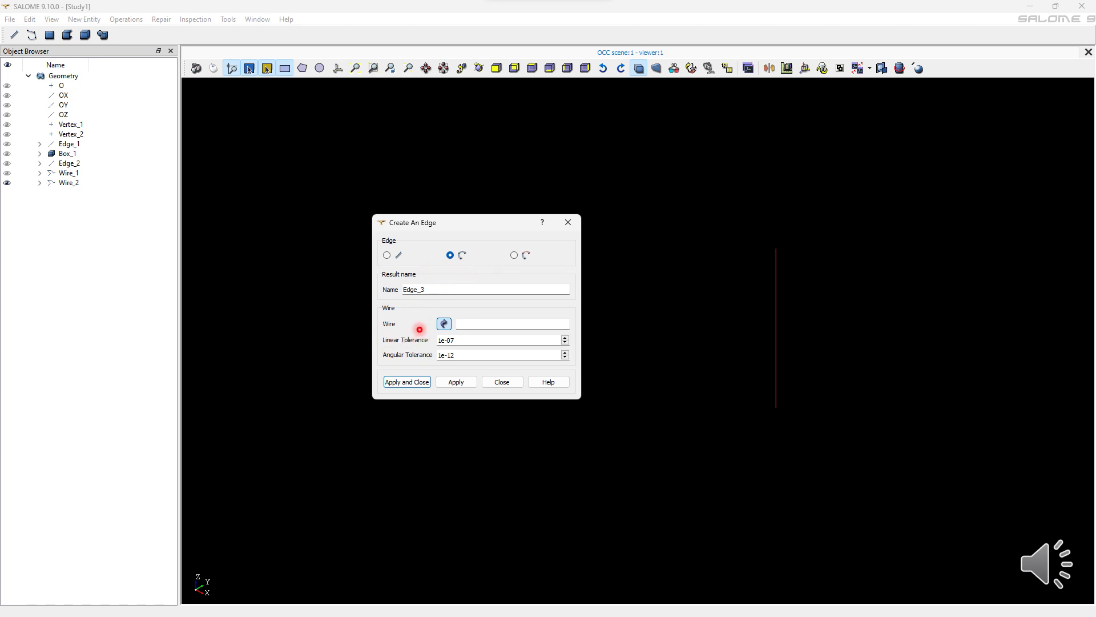
pyautogui.click(801, 321)
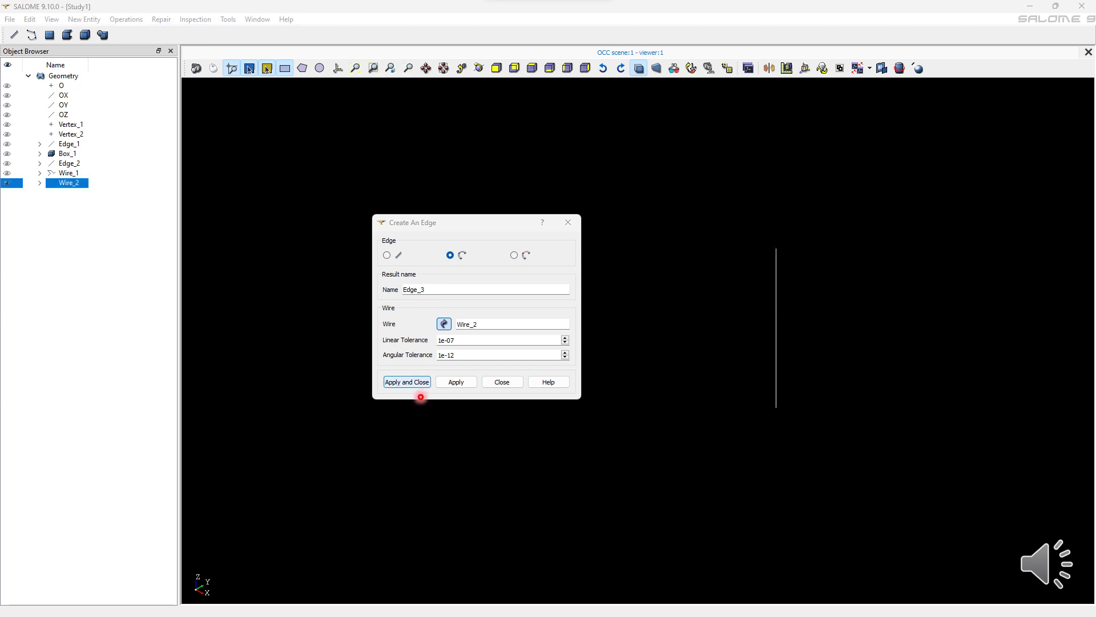
pyautogui.click(417, 385)
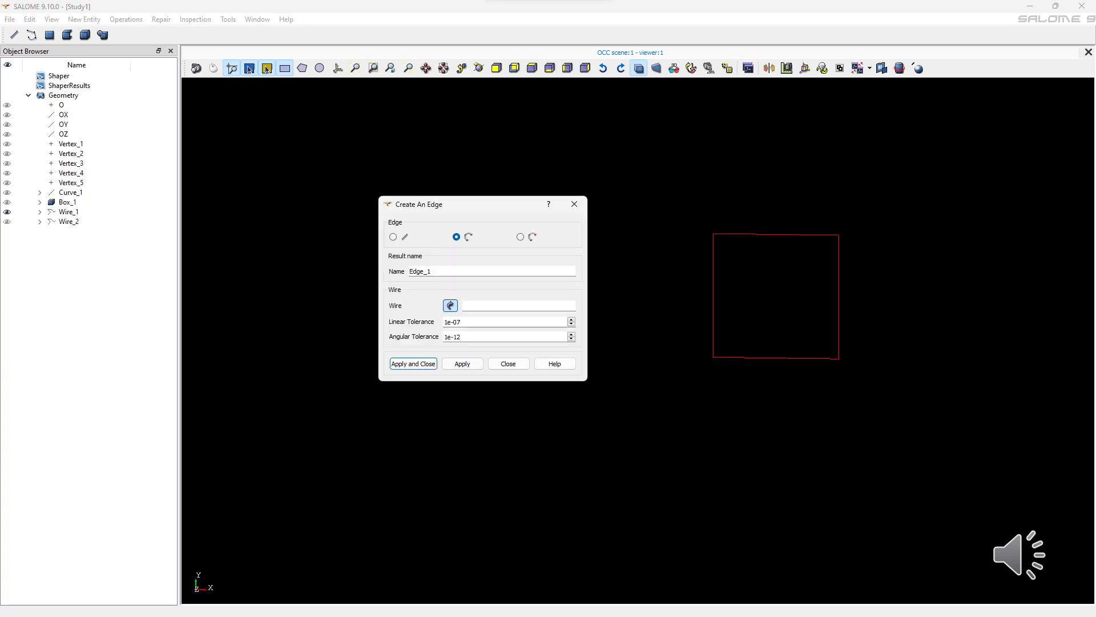
# Try to build an edge from the square wire Wire_1 with linear tolerance 1e-07 and angular tolerance 1e-12.
pyautogui.click(283, 197)
pyautogui.click(745, 249)
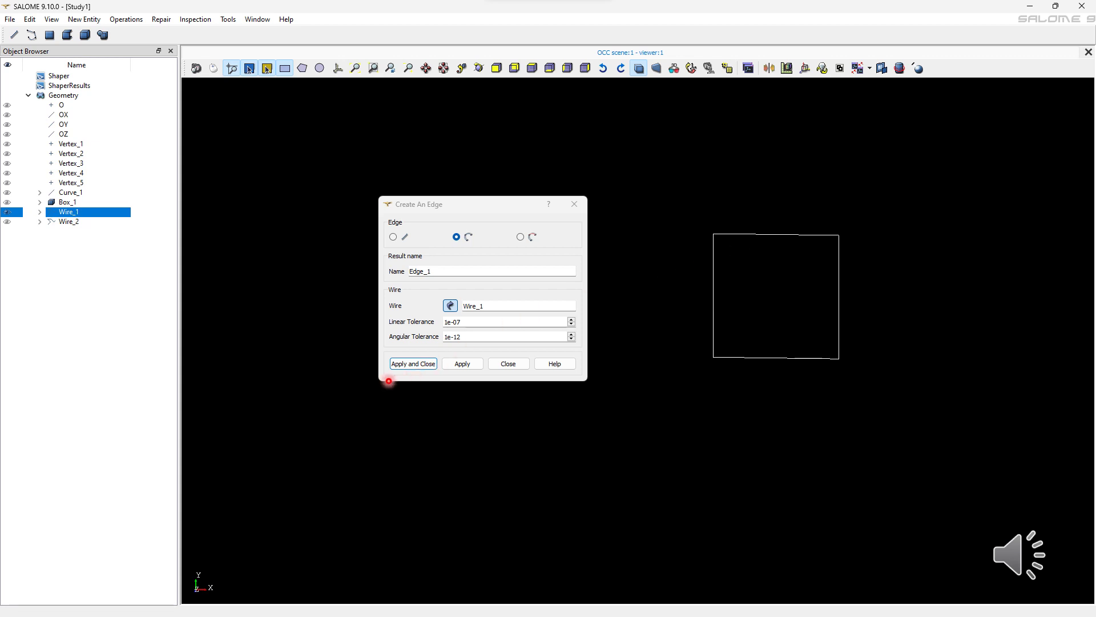
pyautogui.press('Tab')
pyautogui.press('Return')
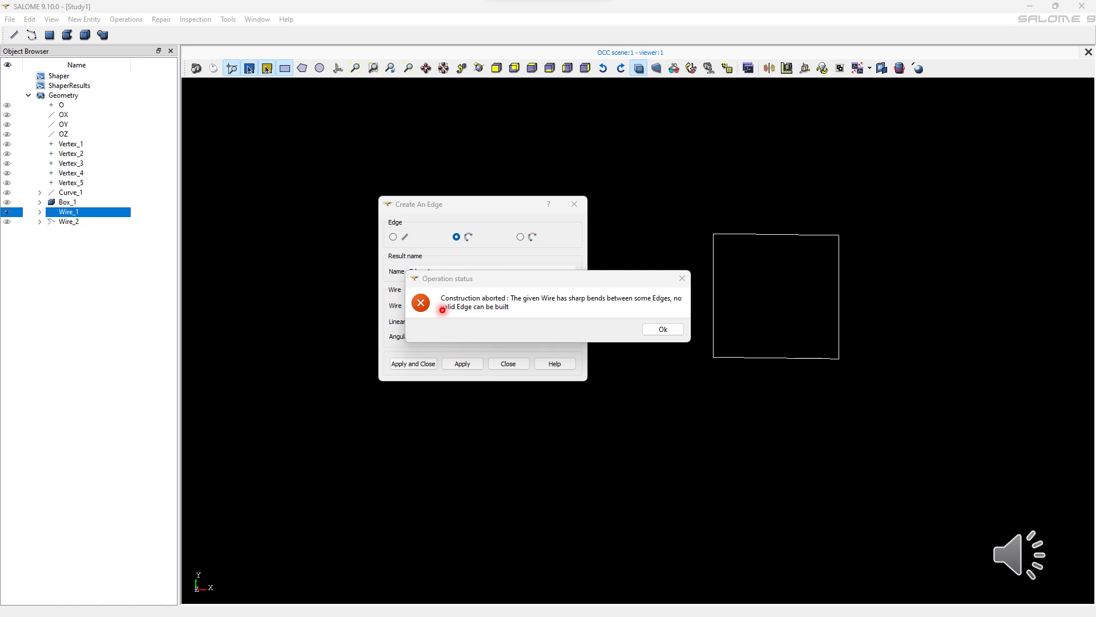
pyautogui.press('Return')
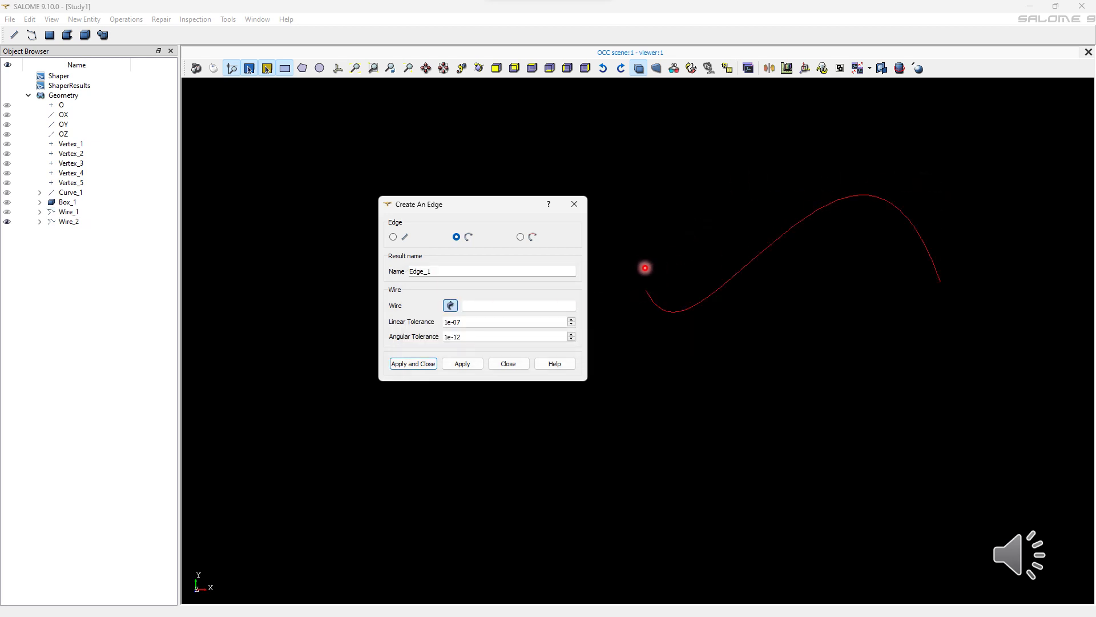
# Build an edge from the curved wire Wire_2 with linear tolerance 1e-07 and angular tolerance 1e-12.
pyautogui.click(715, 301)
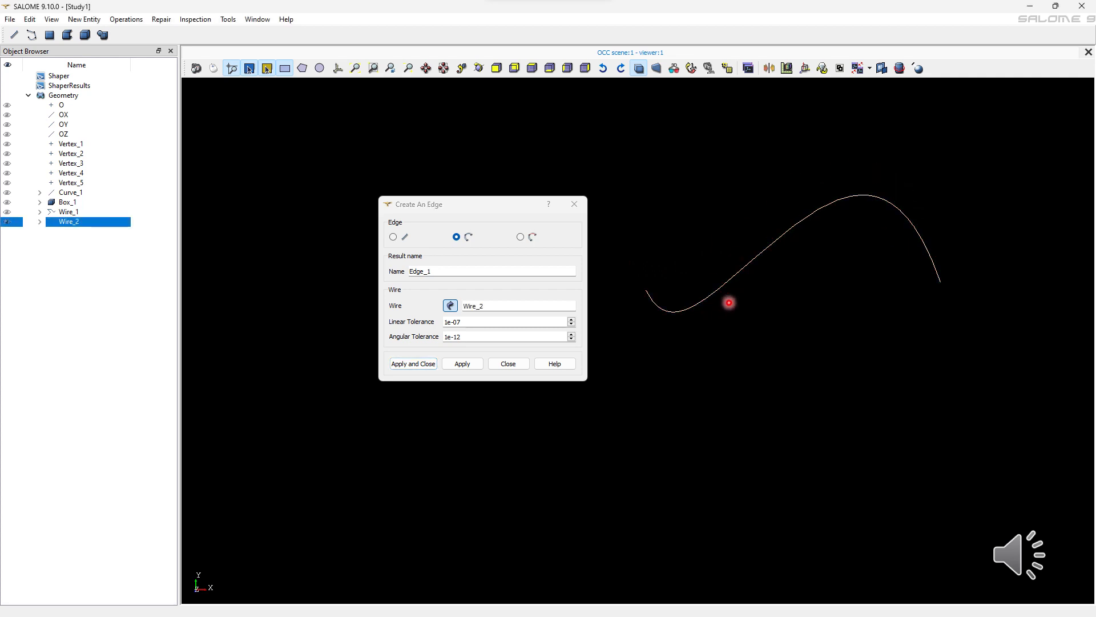
pyautogui.click(427, 366)
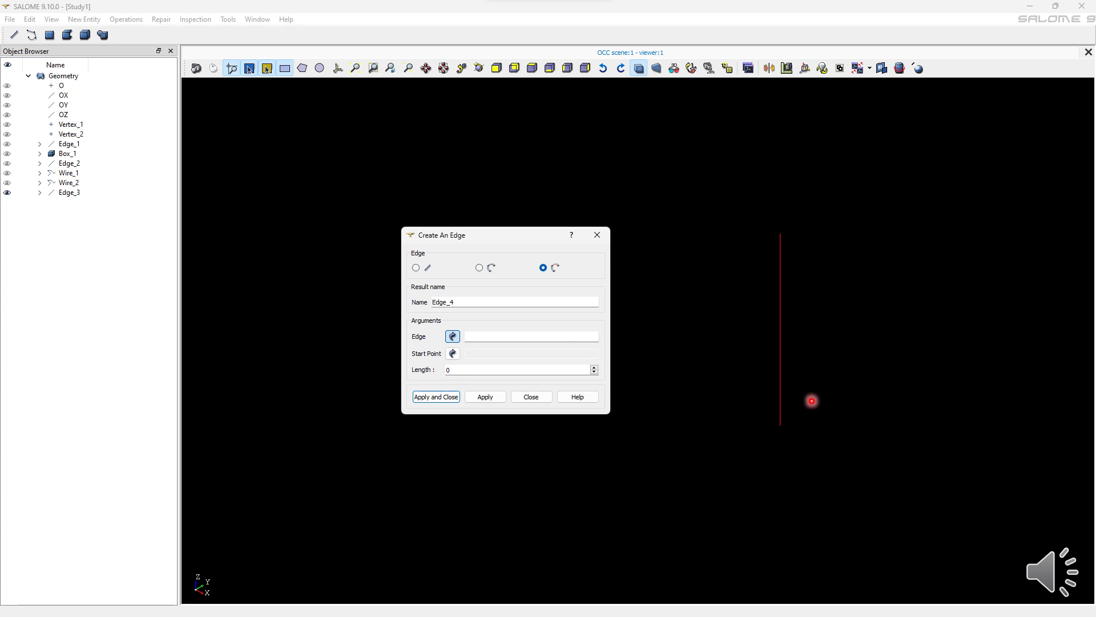
# Create an edge along Edge_3, starting at its lower end vertex, with a length of -20.
pyautogui.click(811, 401)
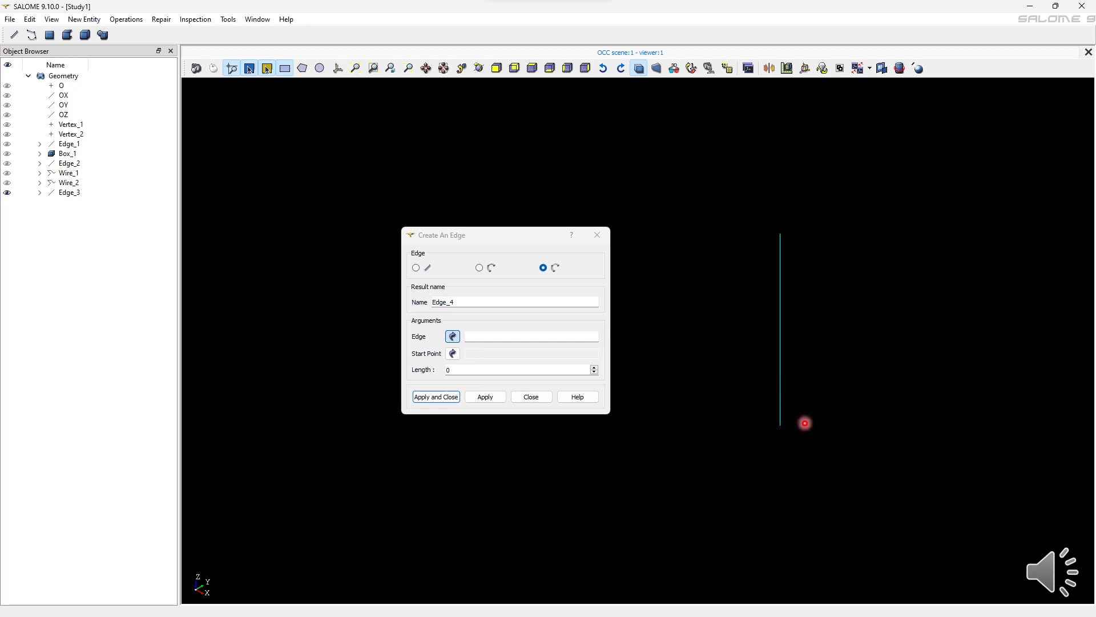
pyautogui.click(800, 387)
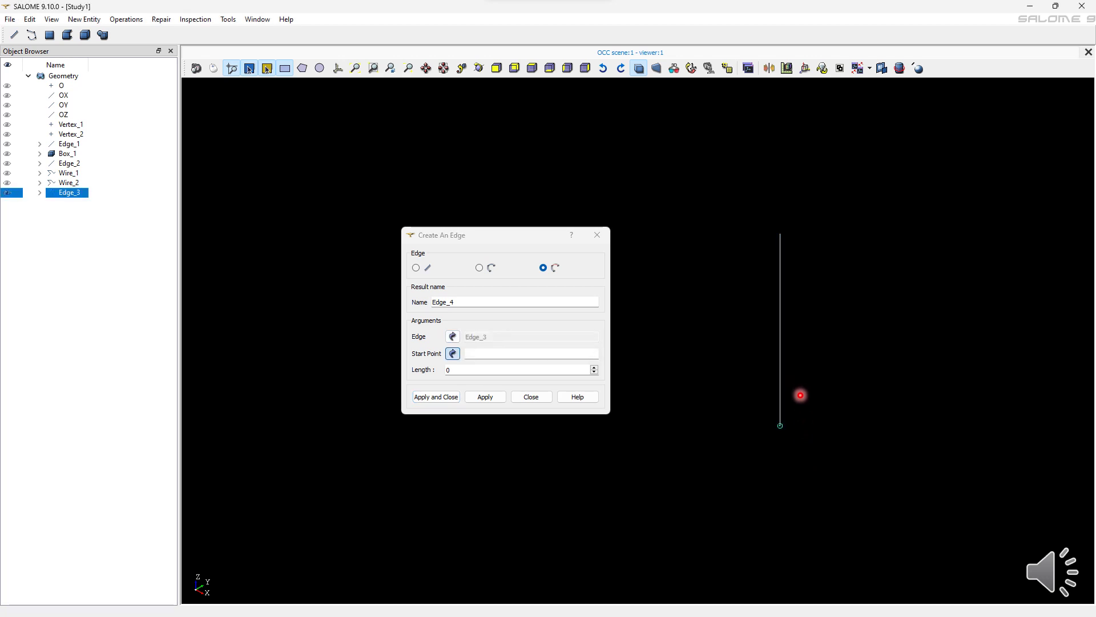
pyautogui.click(800, 395)
pyautogui.hotkey('shift', 'Tab')
pyautogui.write('-10')
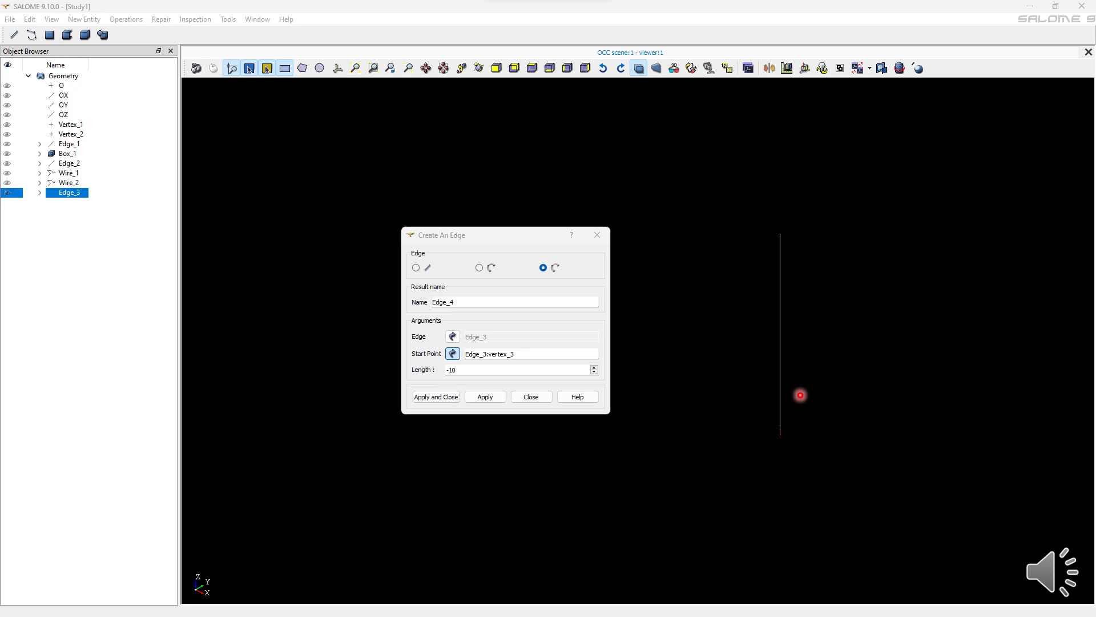
pyautogui.press('BackSpace')
pyautogui.press('BackSpace')
pyautogui.write('20')
pyautogui.click(800, 395)
pyautogui.press('Return')
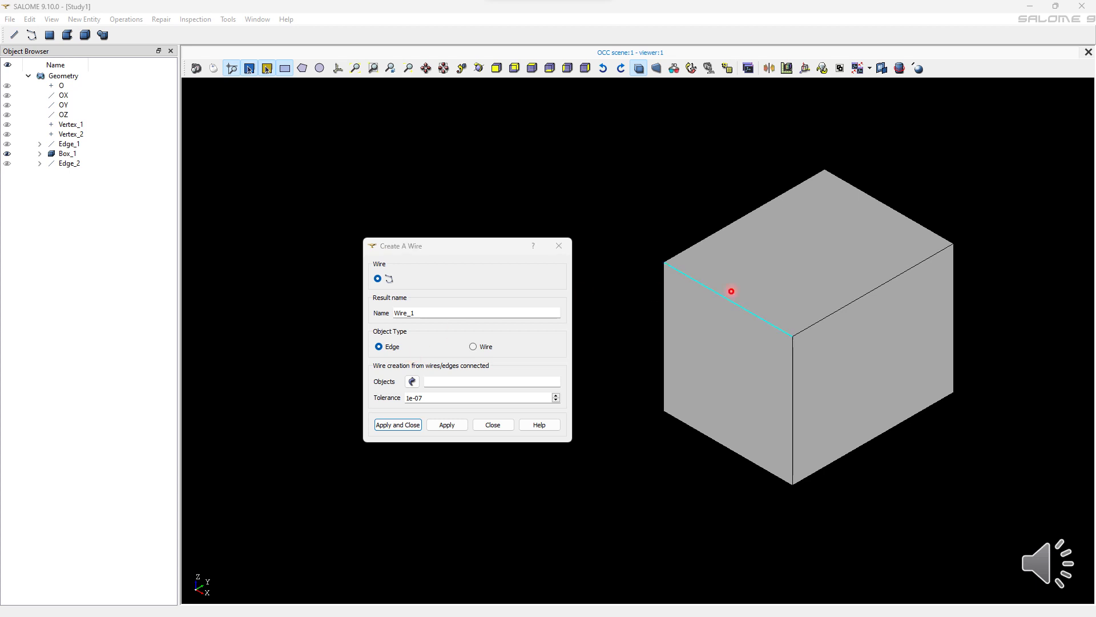
# Build a wire from the four edges of Box_1's front-left face, and another wire from Wire_1, both with tolerance 1e-07.
pyautogui.click(768, 321)
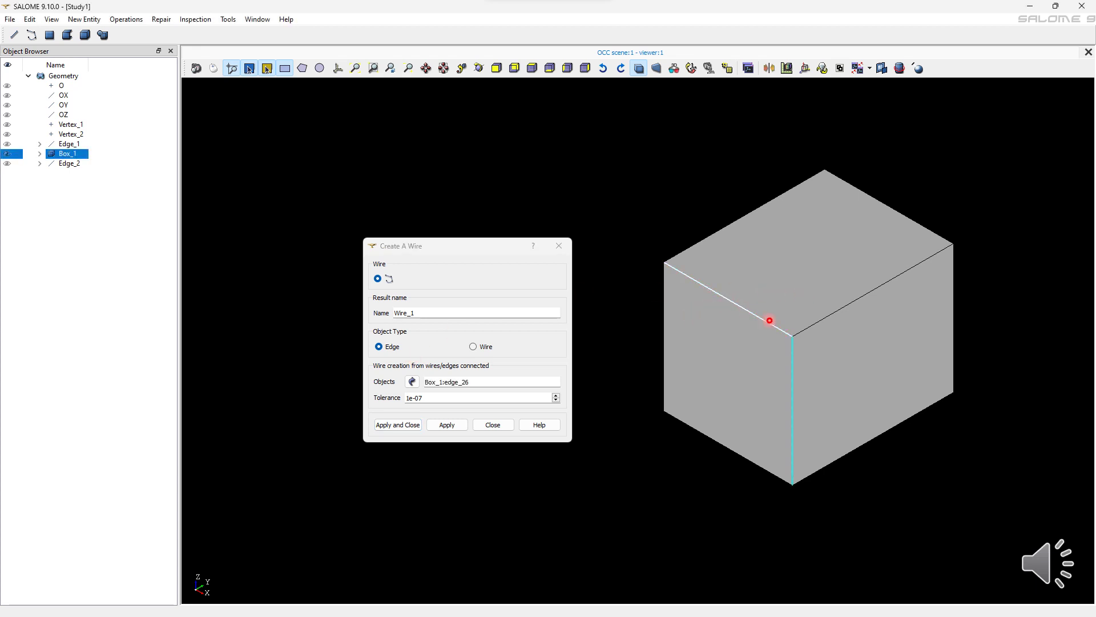
pyautogui.keyDown('shift'); pyautogui.click(793, 422); pyautogui.keyUp('shift')
pyautogui.keyDown('shift'); pyautogui.click(732, 448); pyautogui.keyUp('shift')
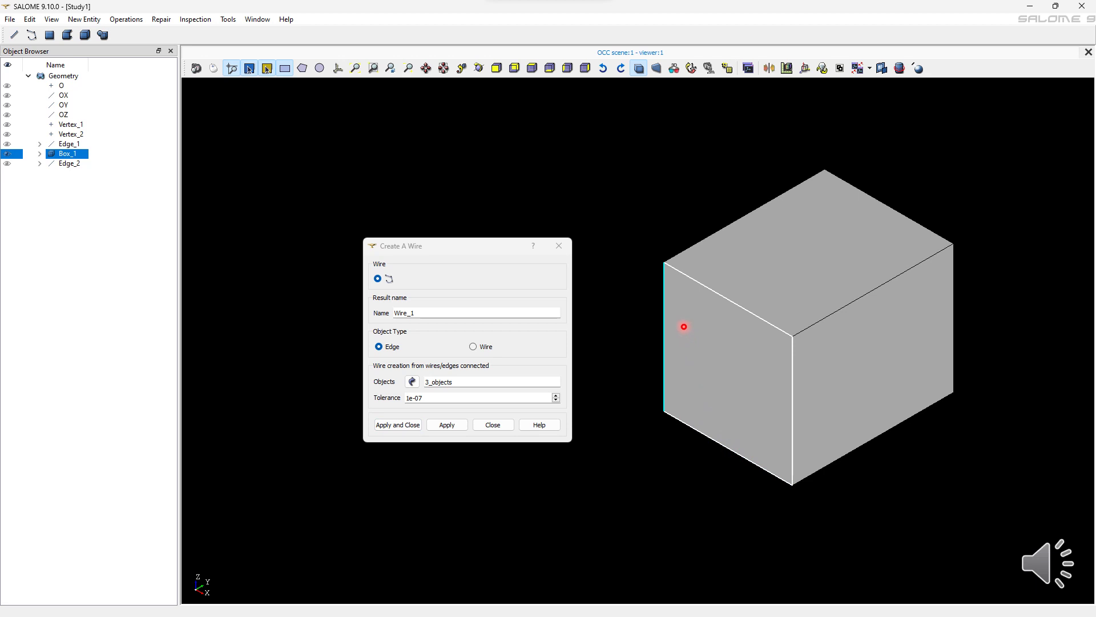
pyautogui.keyDown('shift'); pyautogui.click(683, 327); pyautogui.keyUp('shift')
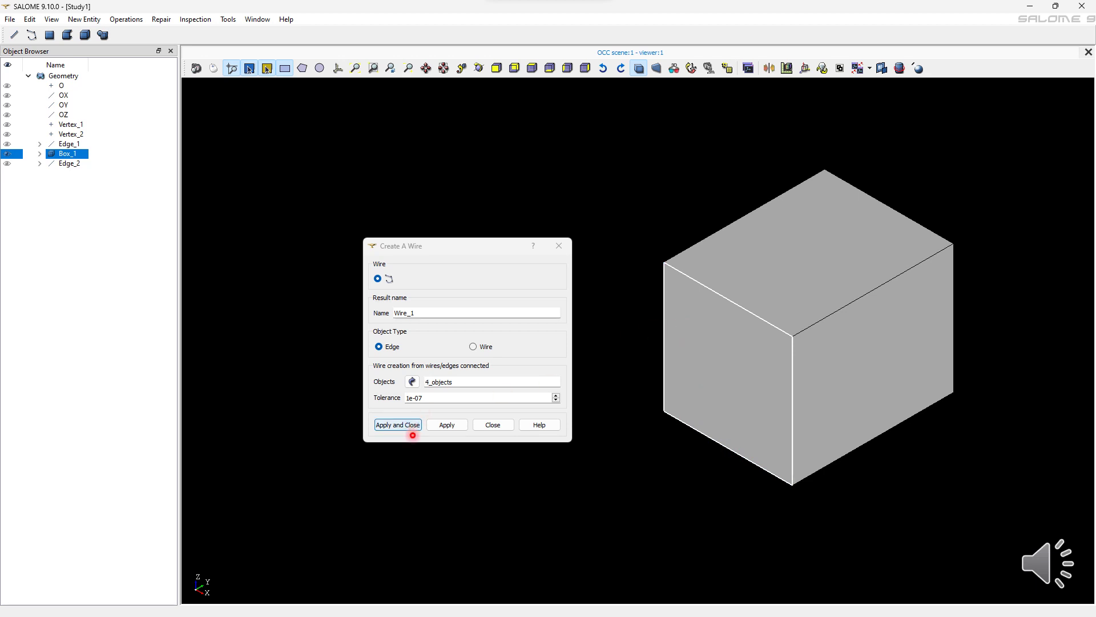
pyautogui.click(412, 430)
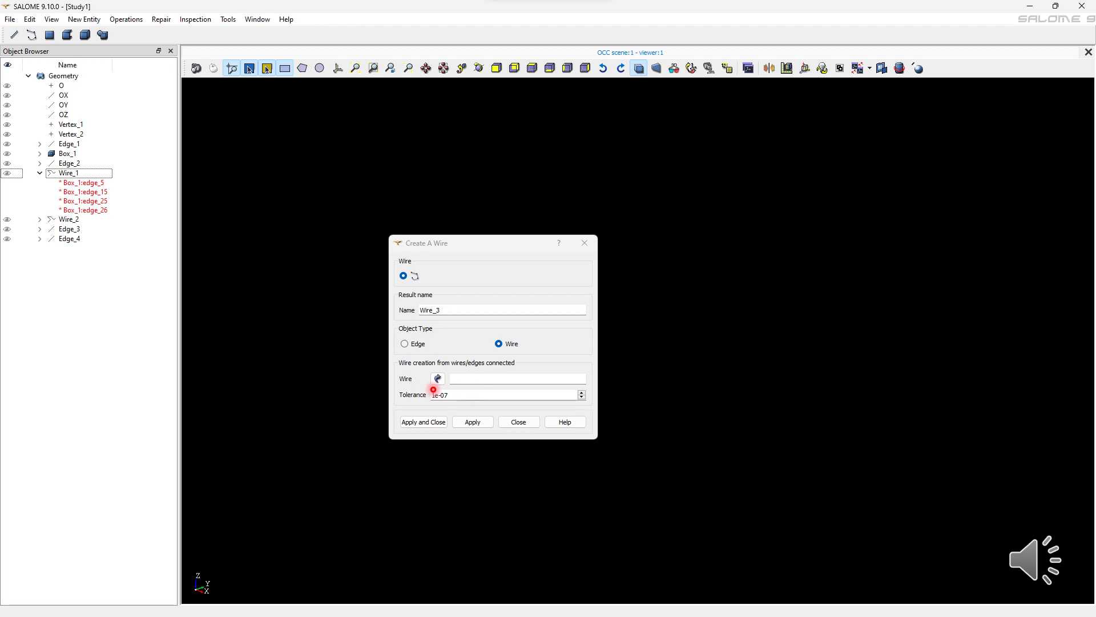
pyautogui.click(437, 380)
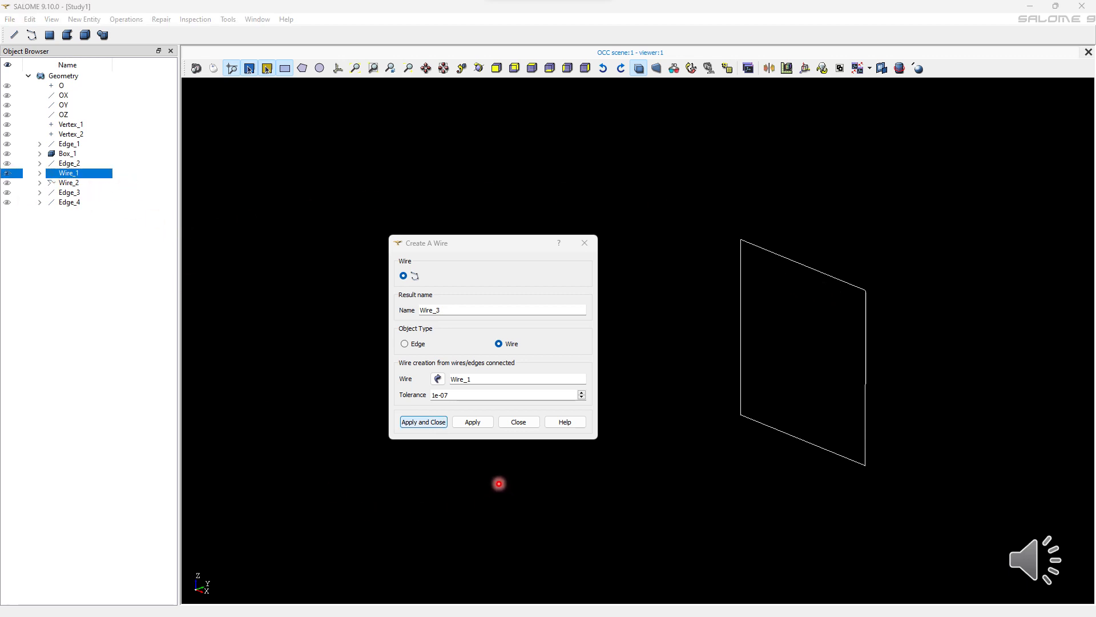
pyautogui.click(425, 424)
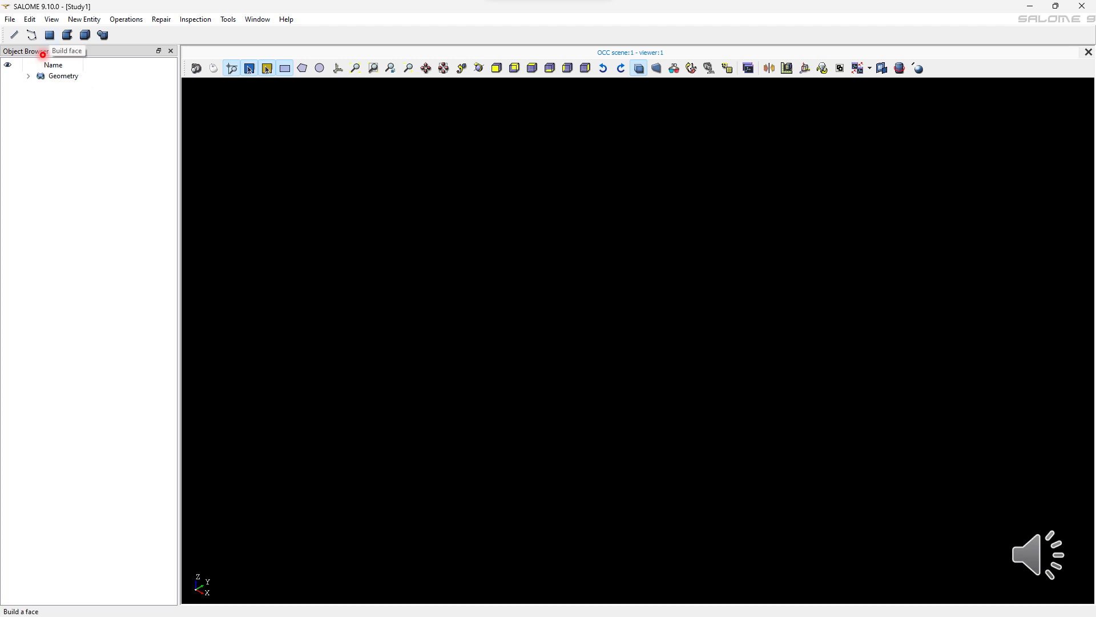
# Create a planar face from the six edges of Sketch_1, Edge_5 to Edge_10.
pyautogui.click(49, 35)
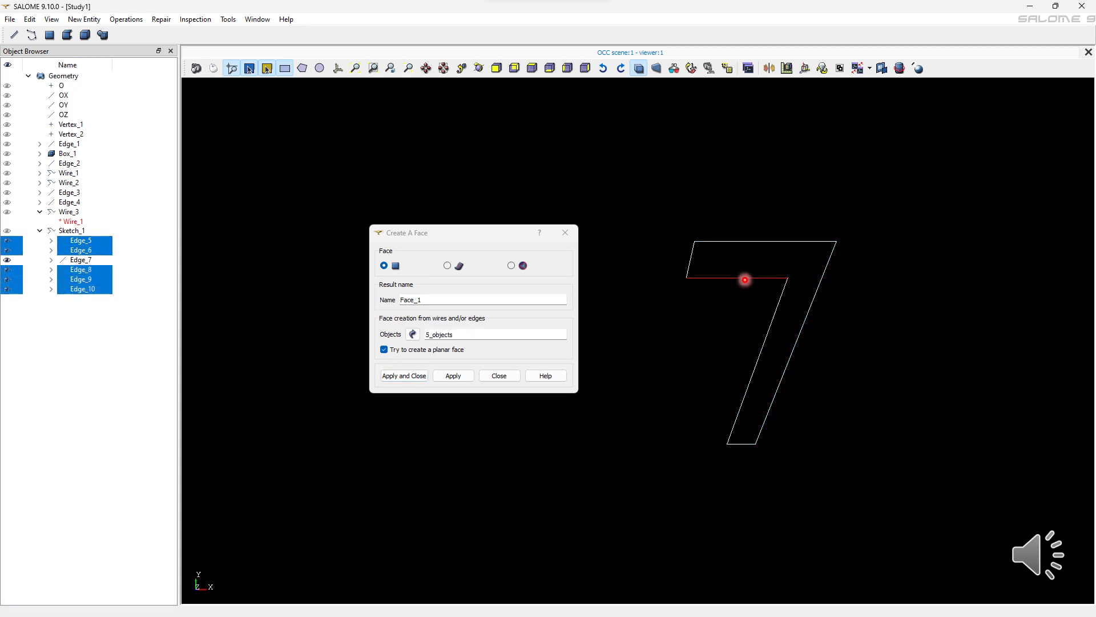
pyautogui.keyDown('shift'); pyautogui.click(745, 280); pyautogui.keyUp('shift')
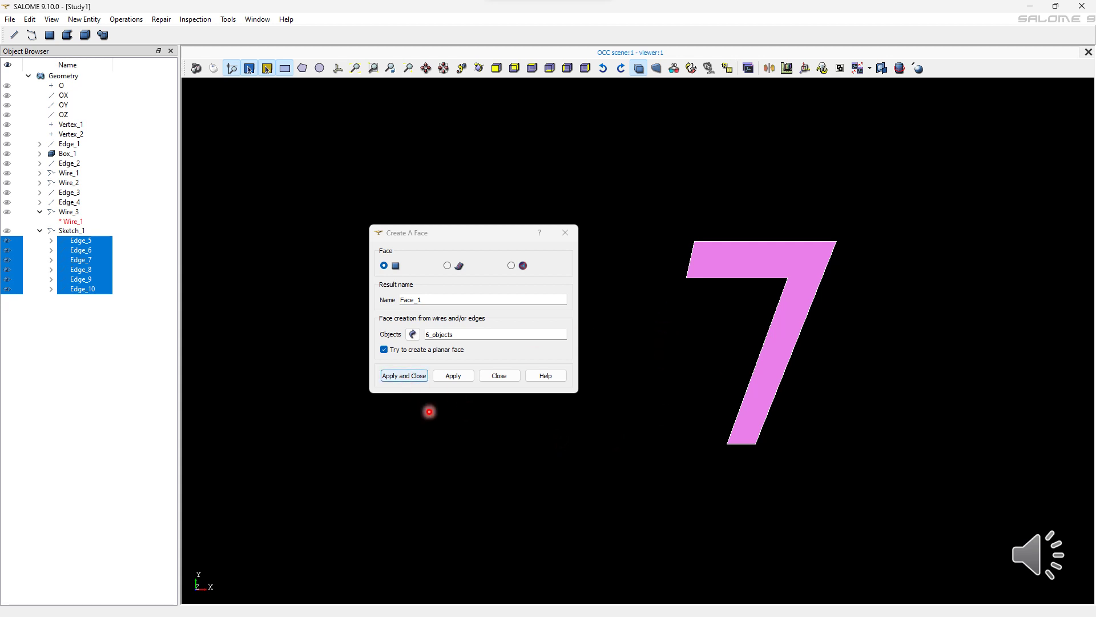
pyautogui.press('Return')
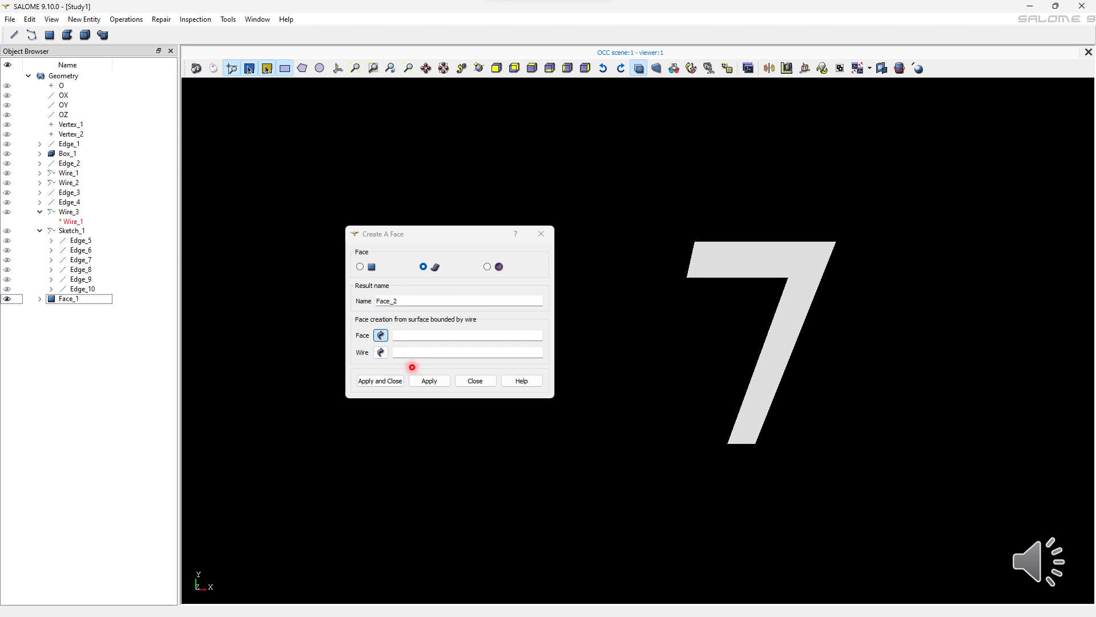
# Create a face from the surface of Face_1 bounded by its own outline wire.
pyautogui.click(413, 367)
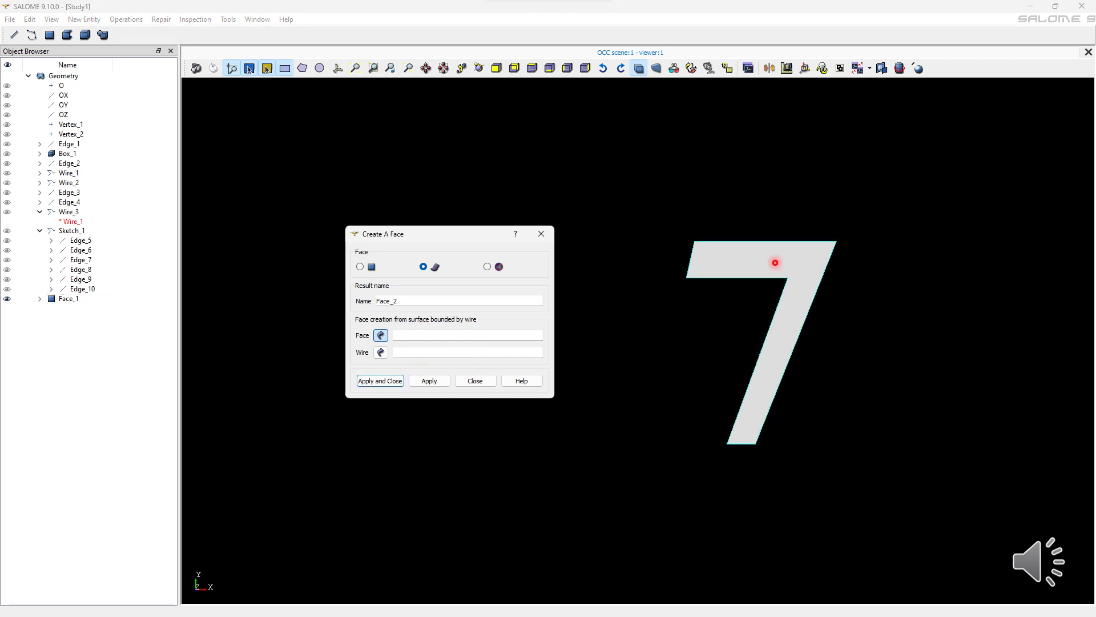
pyautogui.click(776, 263)
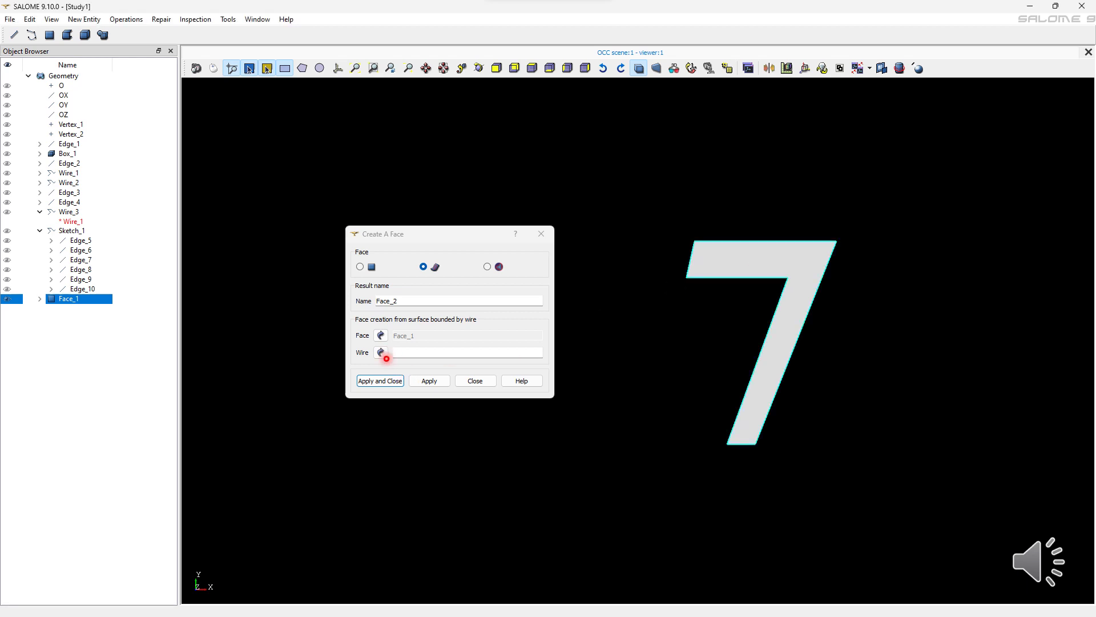
pyautogui.click(771, 278)
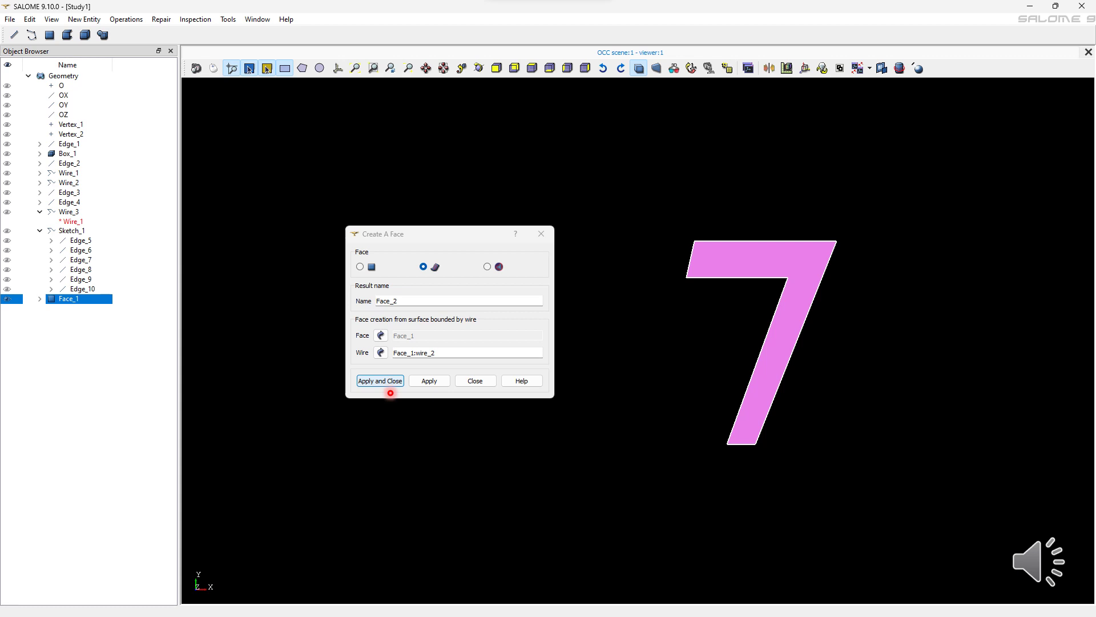
pyautogui.click(390, 386)
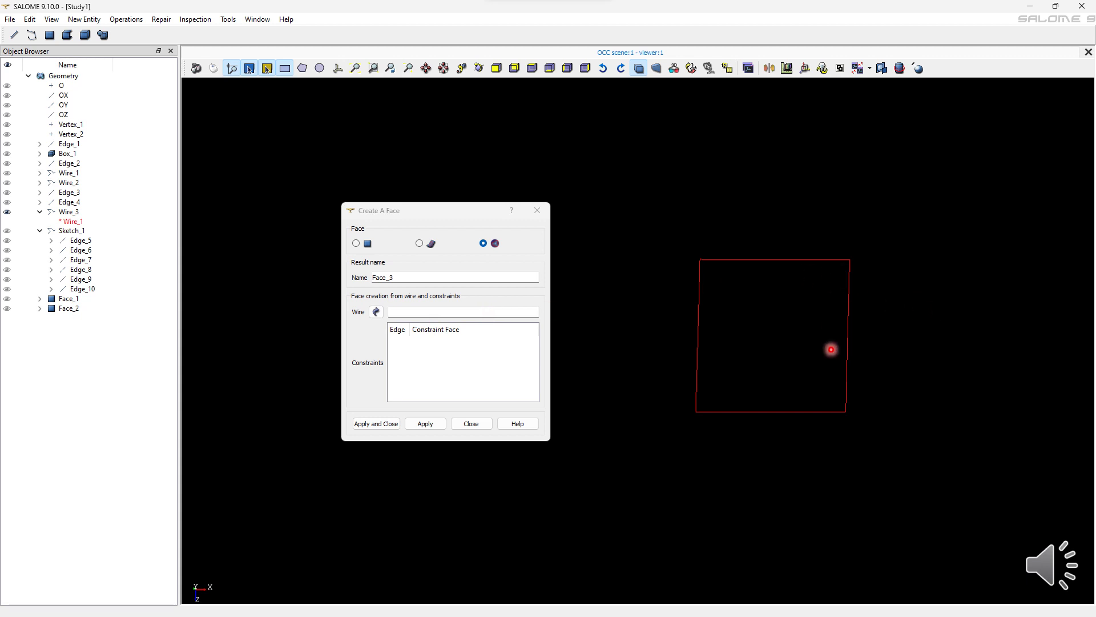
# Create a face from Wire_3 with the wire-and-constraints method, leaving its edges without constraint faces.
pyautogui.click(723, 258)
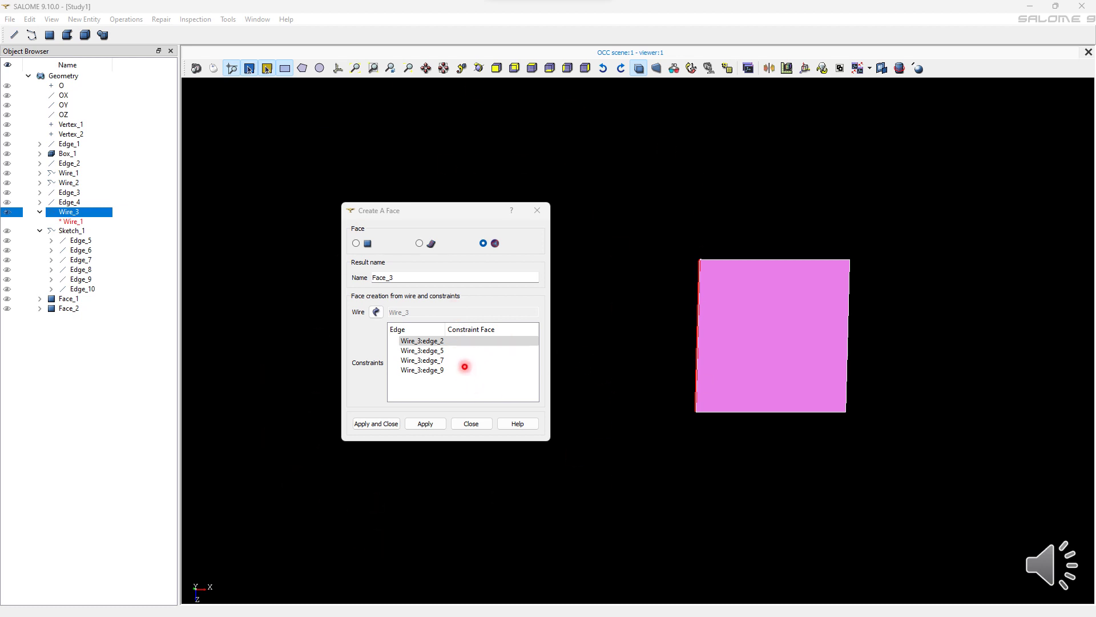
pyautogui.click(465, 363)
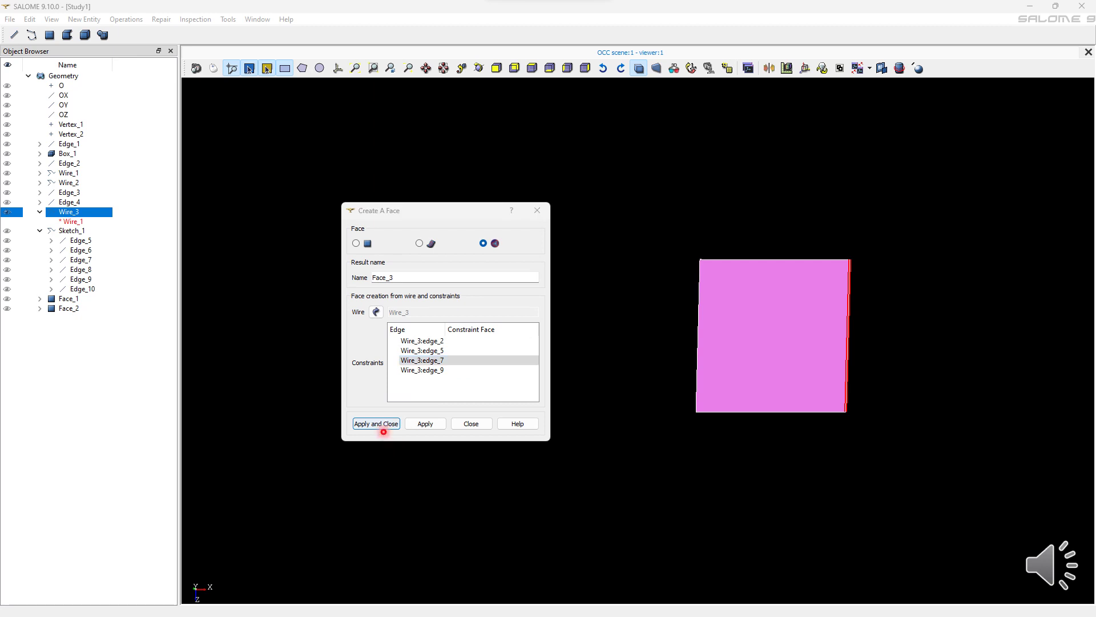
pyautogui.click(384, 428)
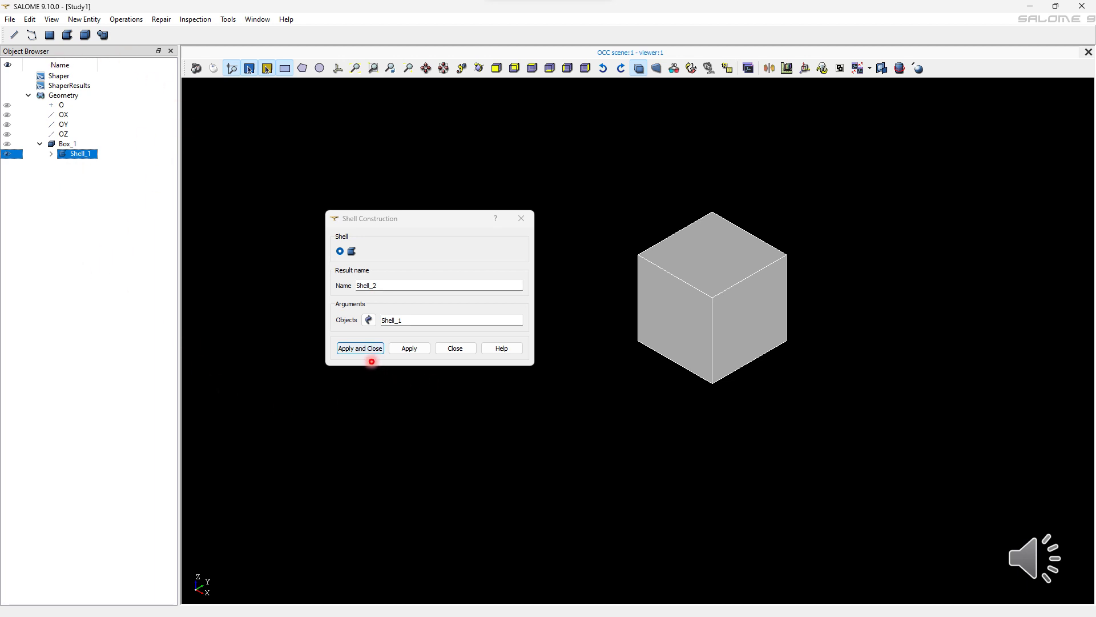
# Build a new shell from Shell_1 of Box_1.
pyautogui.click(370, 353)
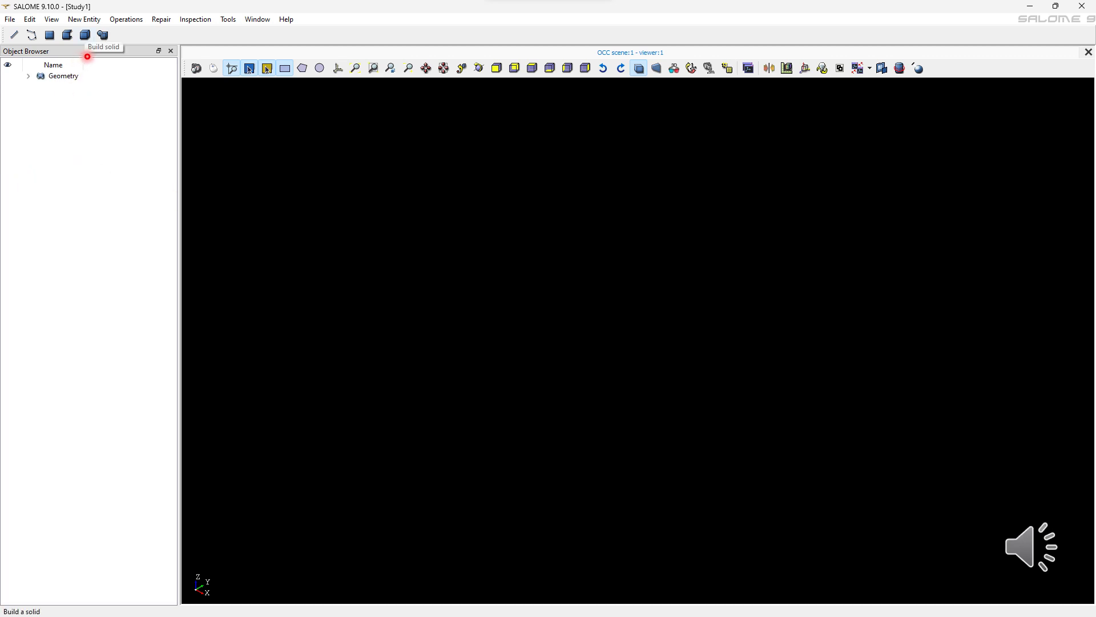
# Build a single solid from Shell_1 of Extrusion_1.
pyautogui.click(85, 35)
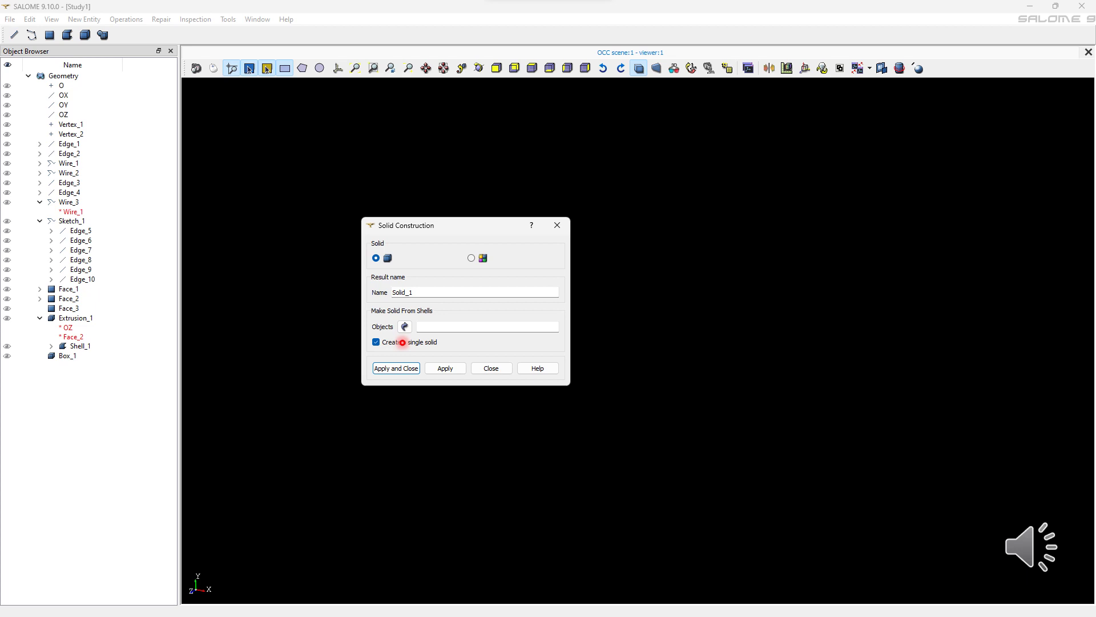
pyautogui.click(79, 346)
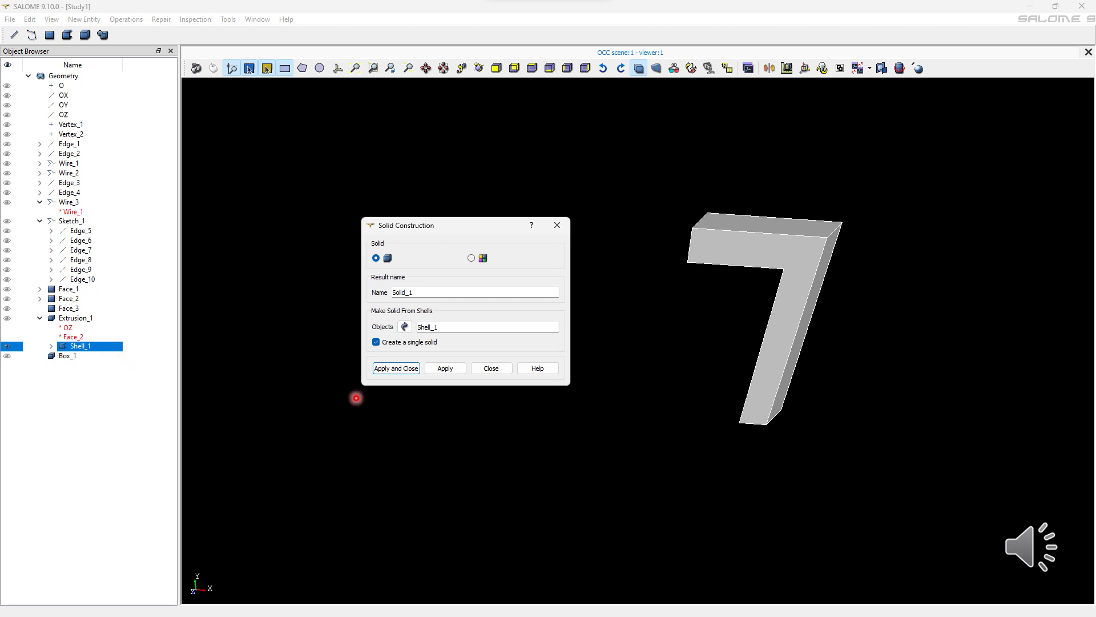
pyautogui.click(617, 363)
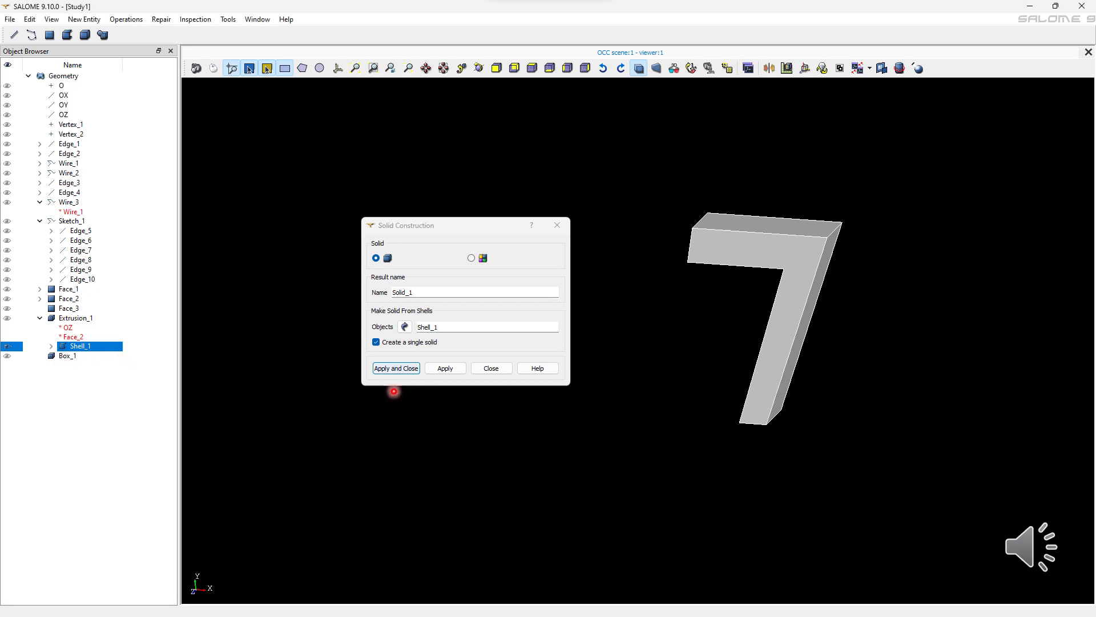
pyautogui.click(396, 368)
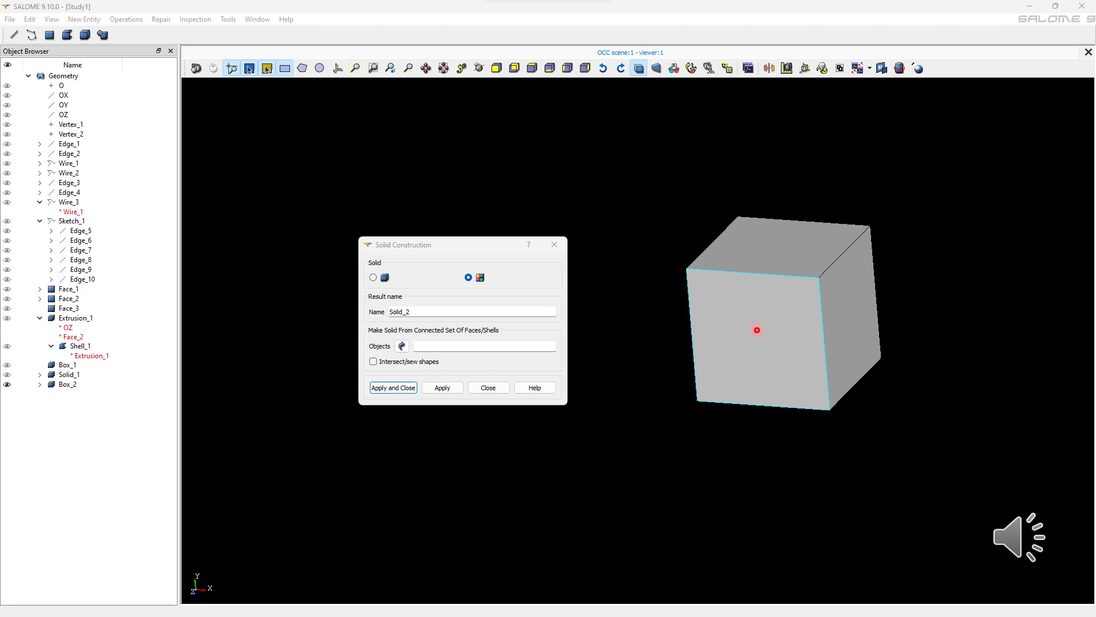
# Build a solid from the connected set of six faces of Box_2, without intersecting or sewing the shapes.
pyautogui.click(757, 330)
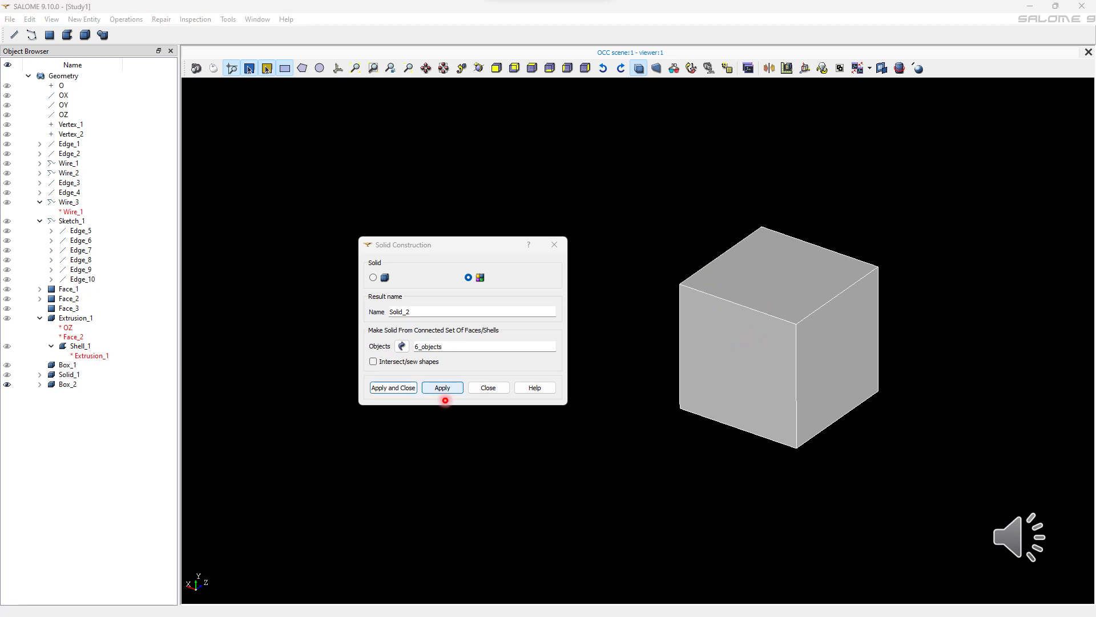
pyautogui.click(444, 398)
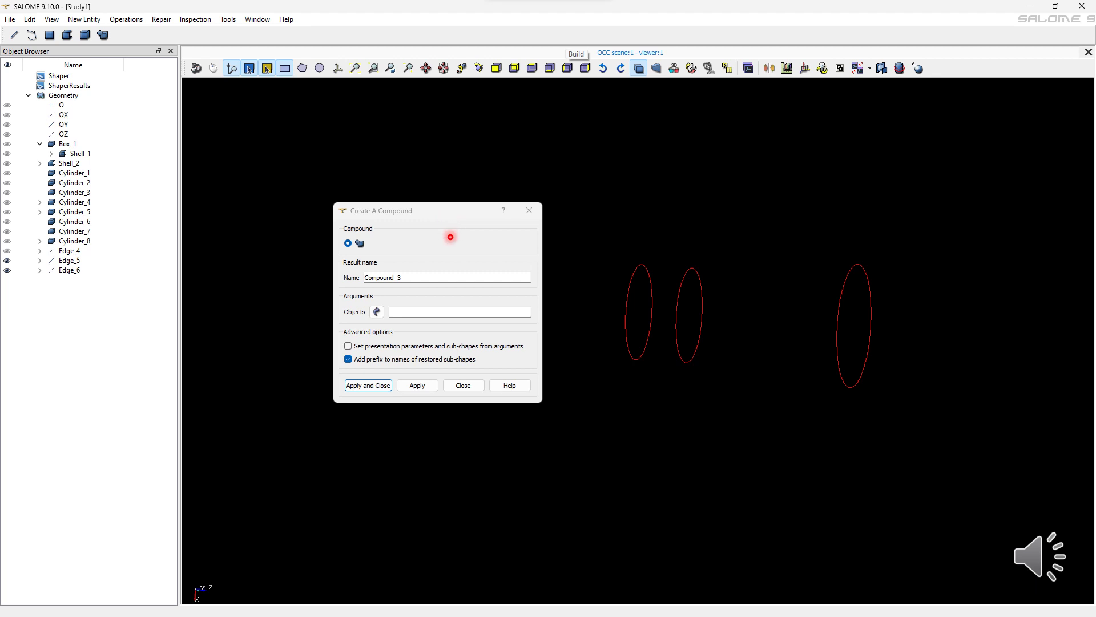
# Create a compound from the three displayed circular edges, and another compound from Box_2.
pyautogui.hotkey('ctrl', 'a')
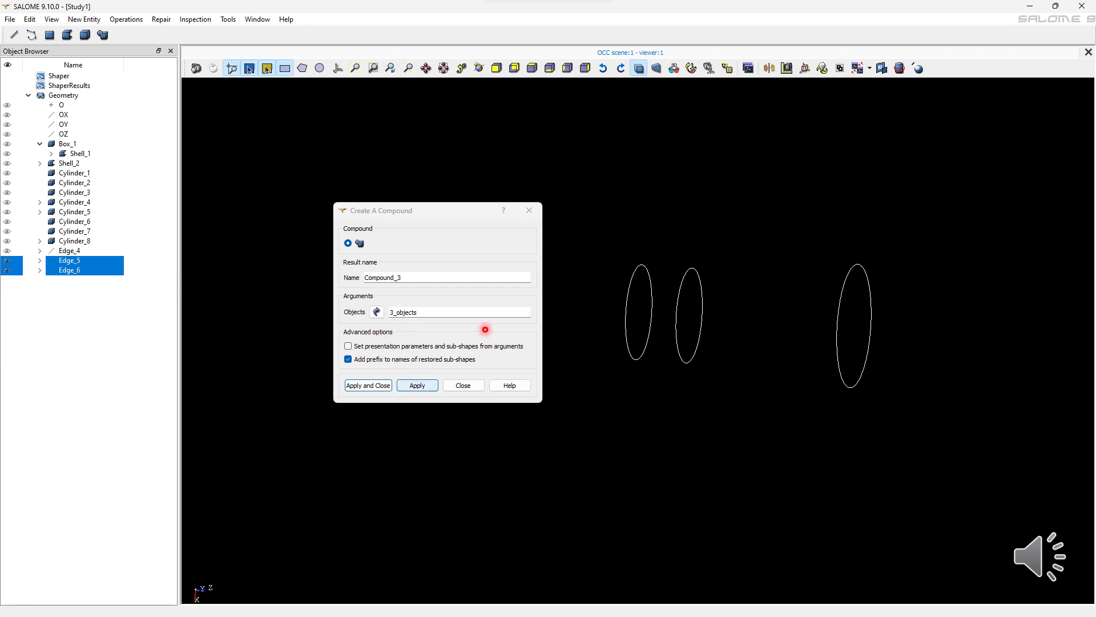
pyautogui.press('Return')
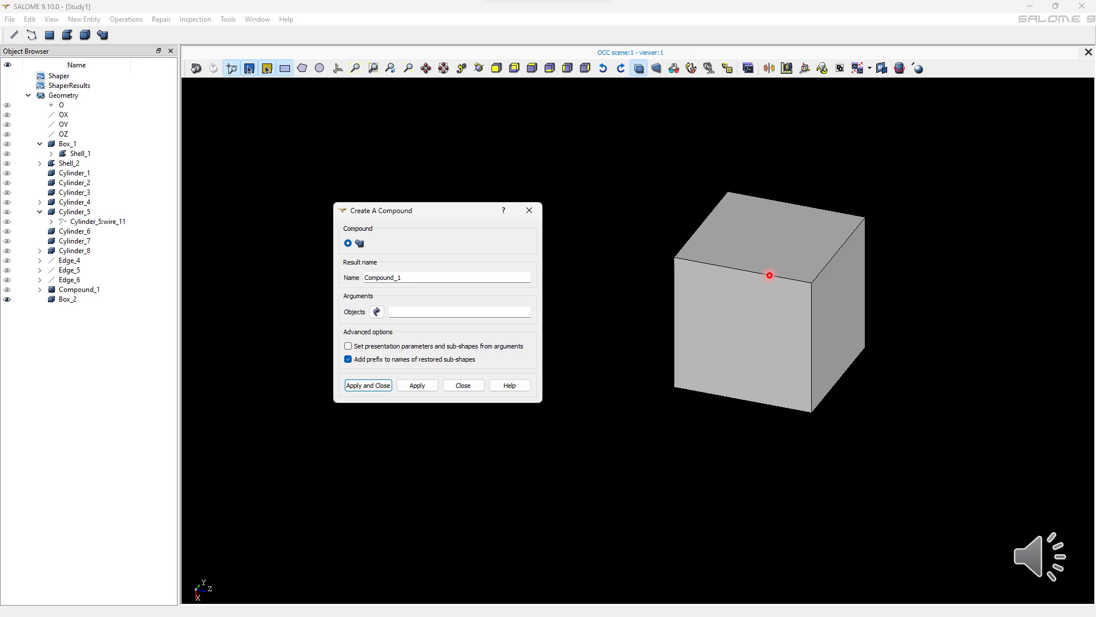
pyautogui.click(778, 299)
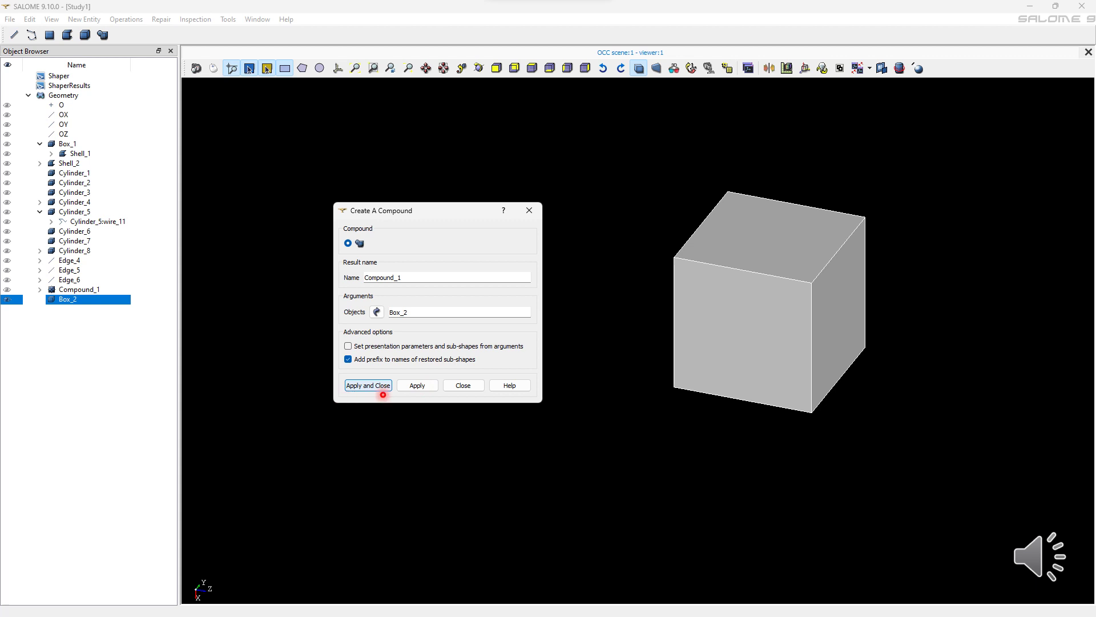
pyautogui.click(383, 390)
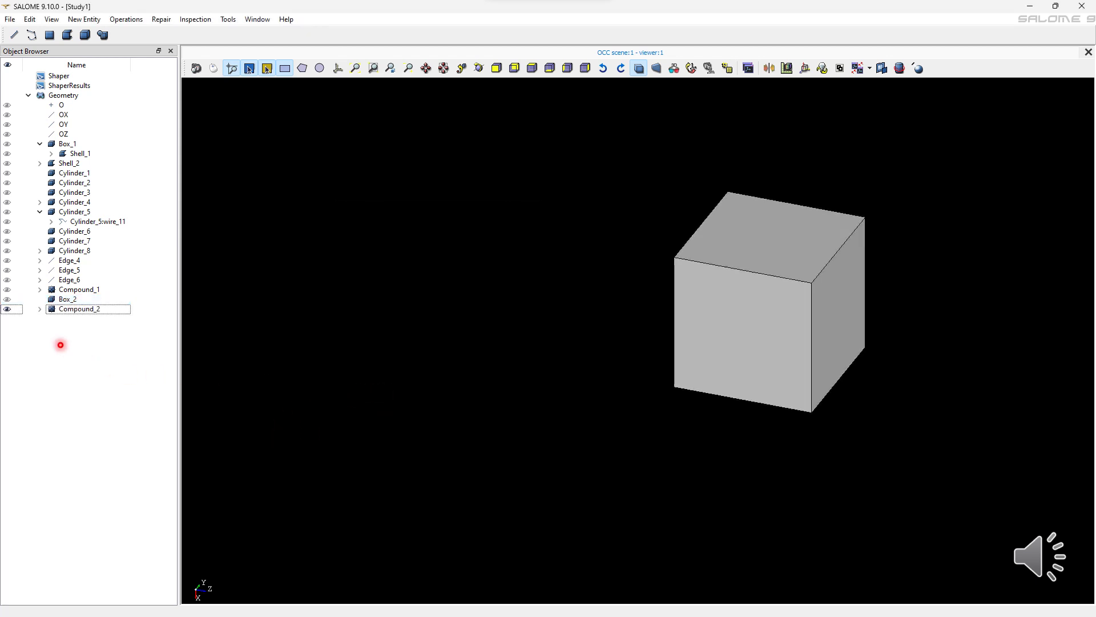